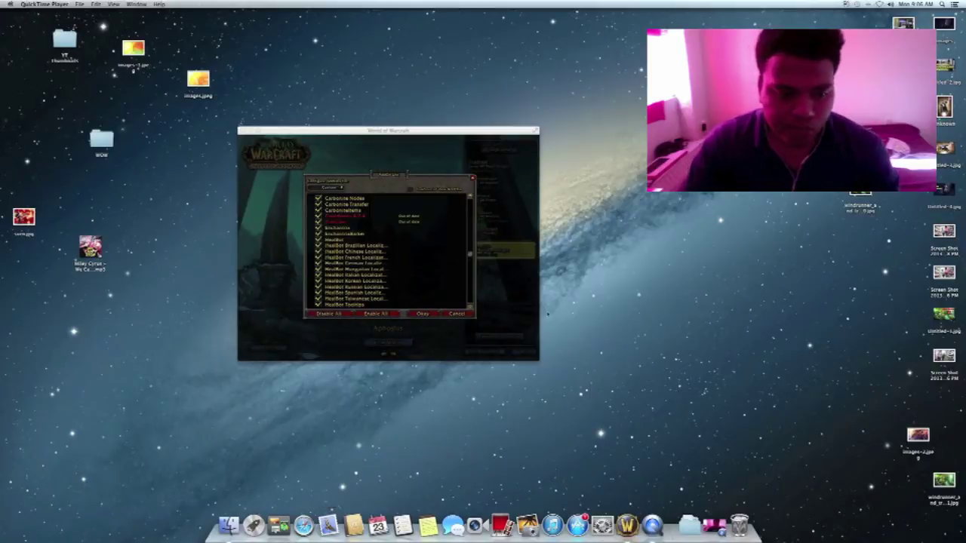
Right-click the desktop to bring up its shortcut options
{"action": "right_click", "coordinate": [622, 167]}
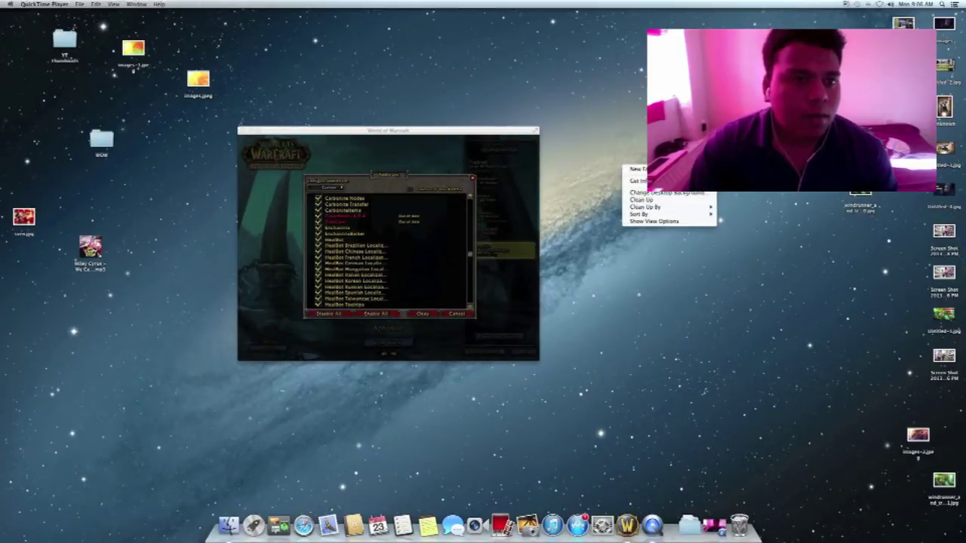
Browse Applications > World of Warcraft > Interface > AddOns > Postal and bring up Postal.toc's options
{"action": "left_click", "coordinate": [228, 525]}
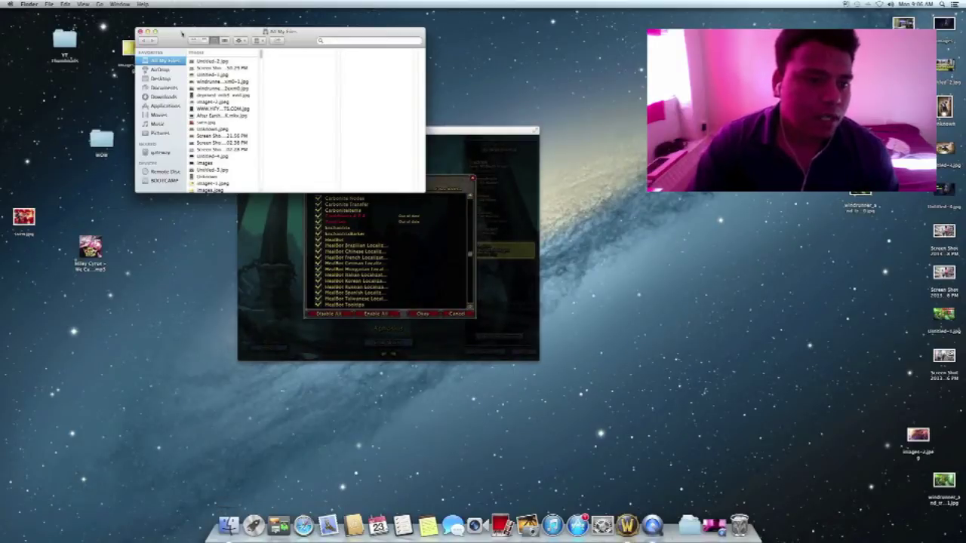
{"action": "left_click", "coordinate": [164, 105]}
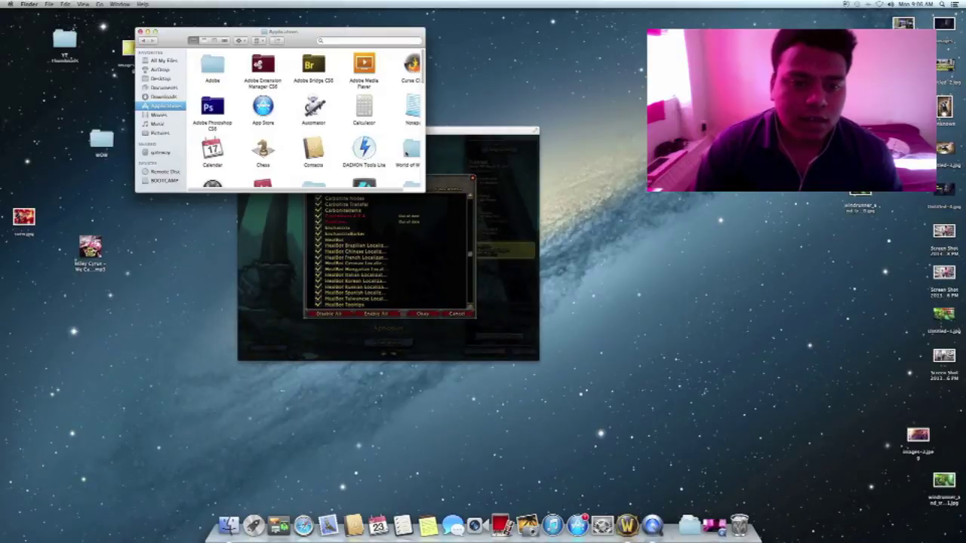
{"action": "double_click", "coordinate": [409, 150]}
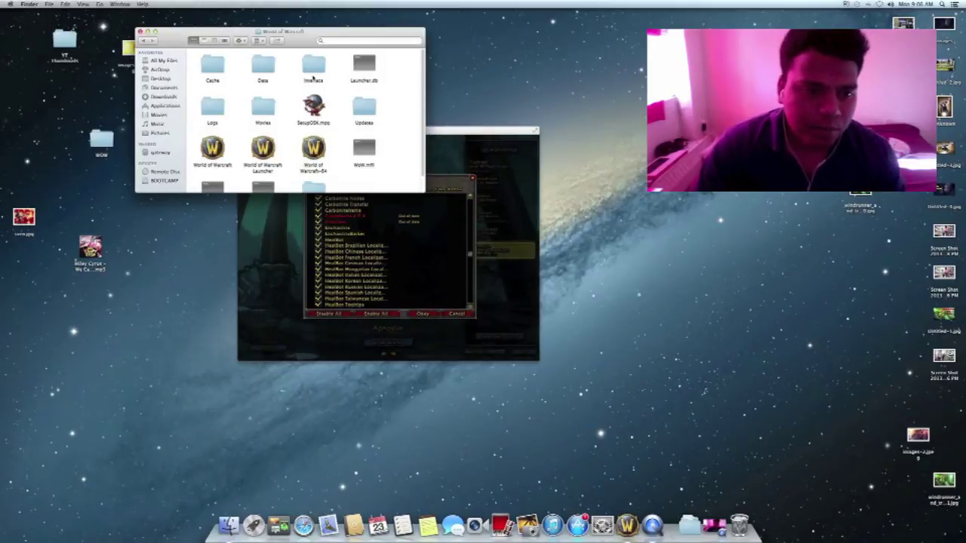
{"action": "double_click", "coordinate": [313, 69]}
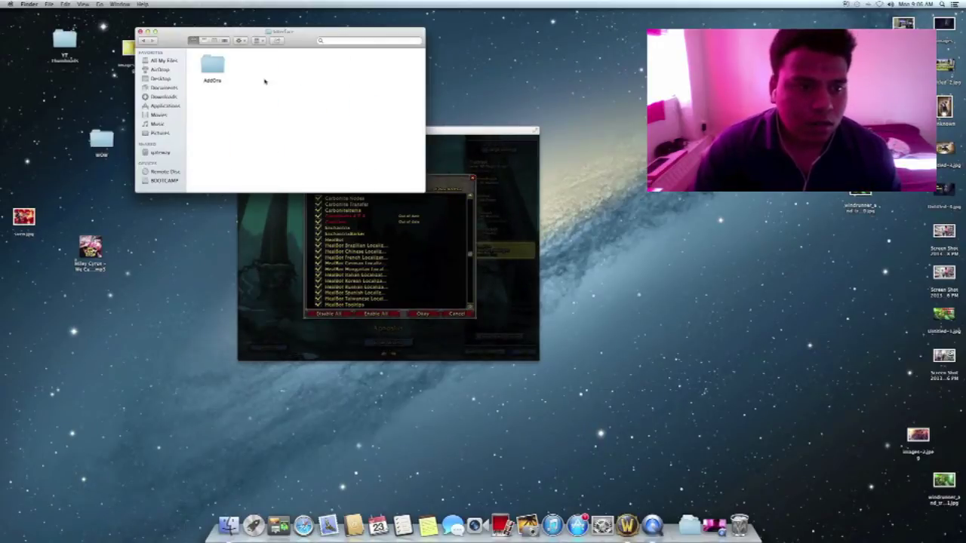
{"action": "double_click", "coordinate": [212, 66]}
{"action": "left_click", "coordinate": [144, 41]}
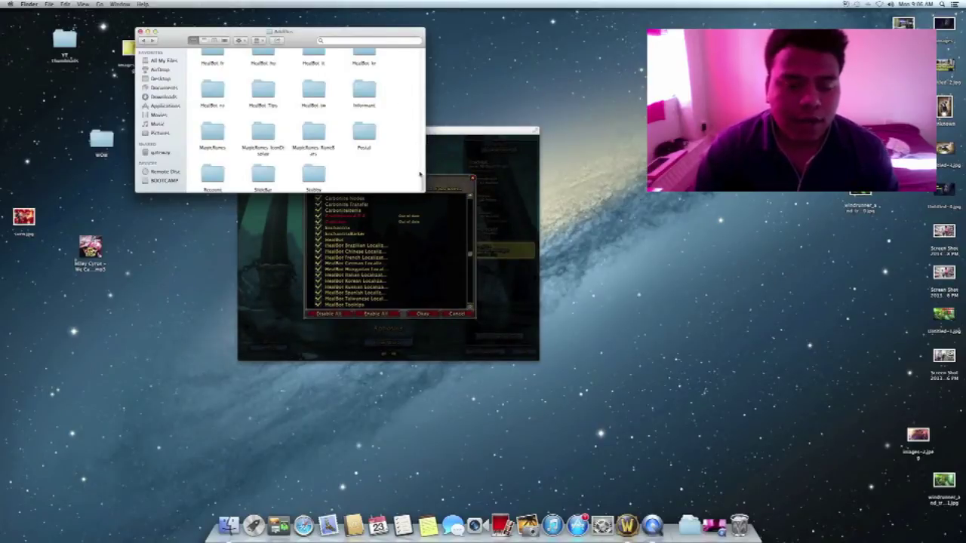
{"action": "double_click", "coordinate": [368, 133]}
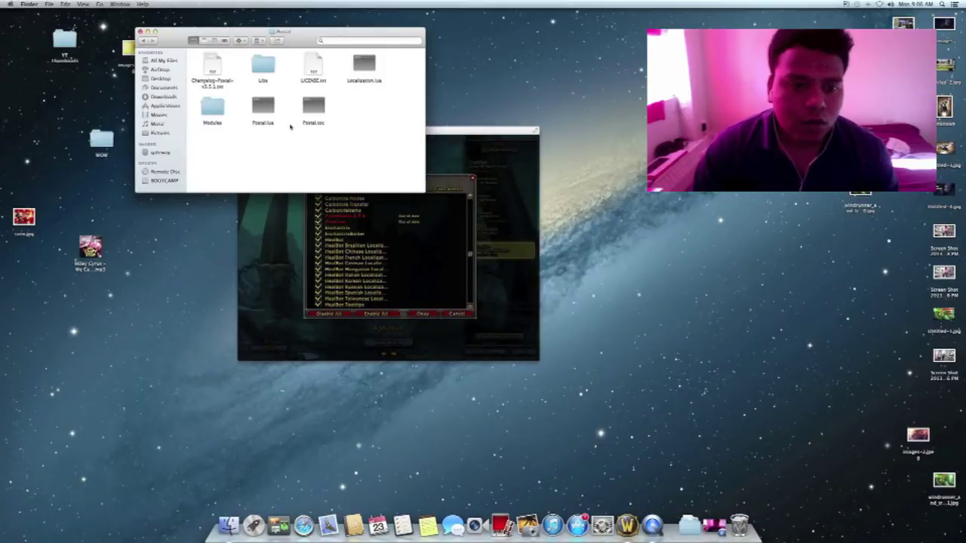
{"action": "right_click", "coordinate": [311, 108]}
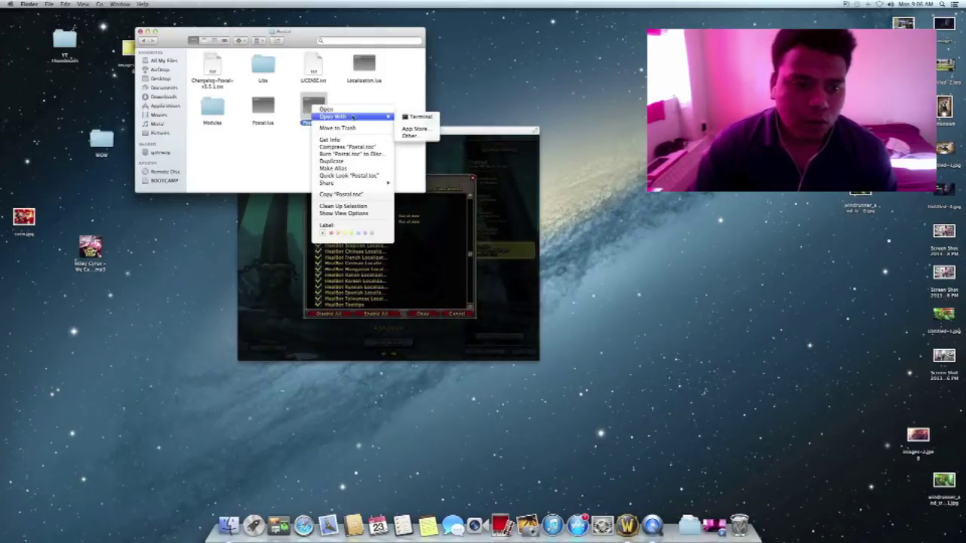
Open Postal.toc in TextEdit through Open With > Other, with All Applications enabled
{"action": "left_click", "coordinate": [289, 160]}
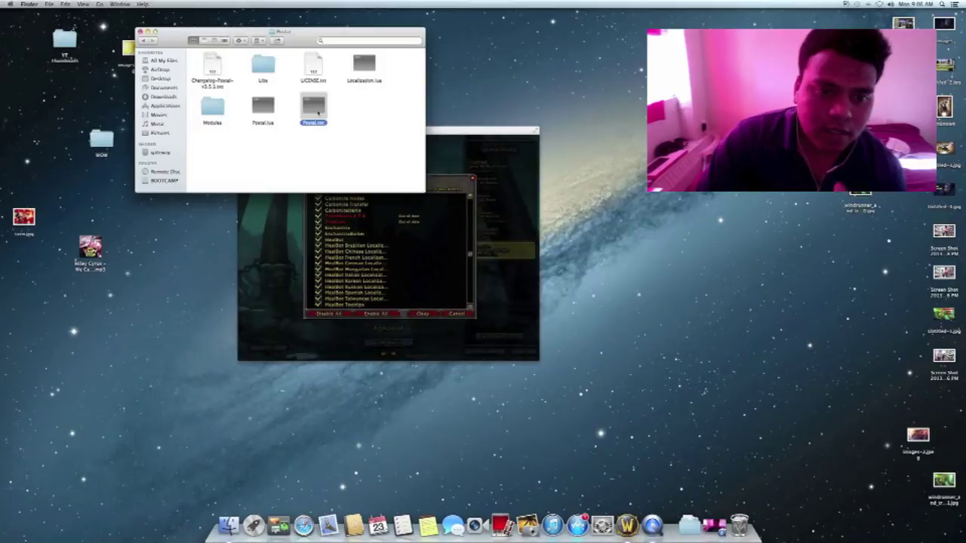
{"action": "right_click", "coordinate": [320, 105]}
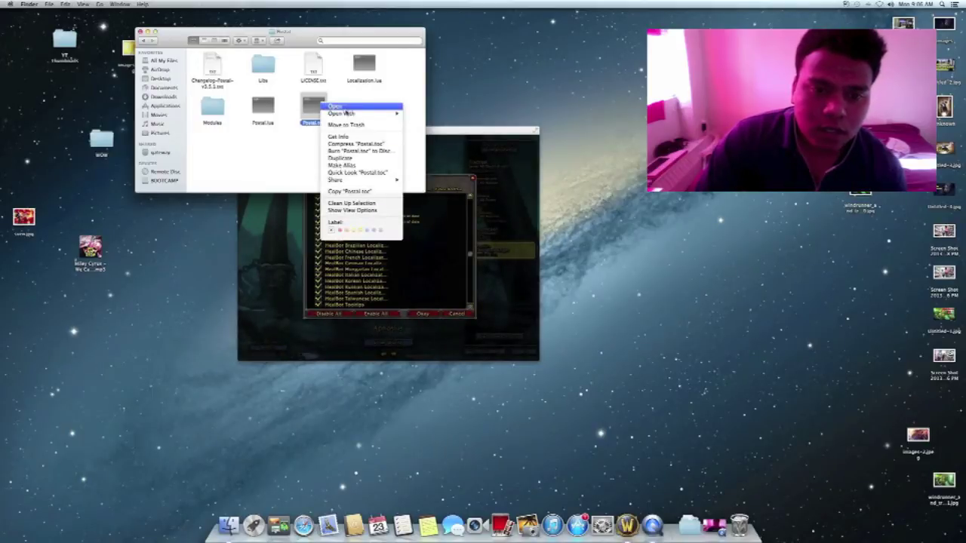
{"action": "mouse_move", "coordinate": [349, 113]}
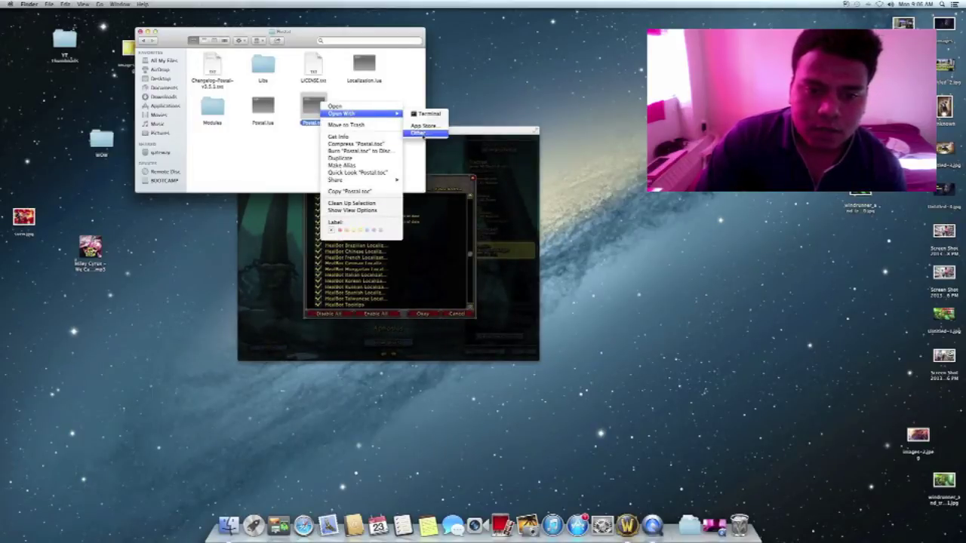
{"action": "left_click", "coordinate": [419, 133]}
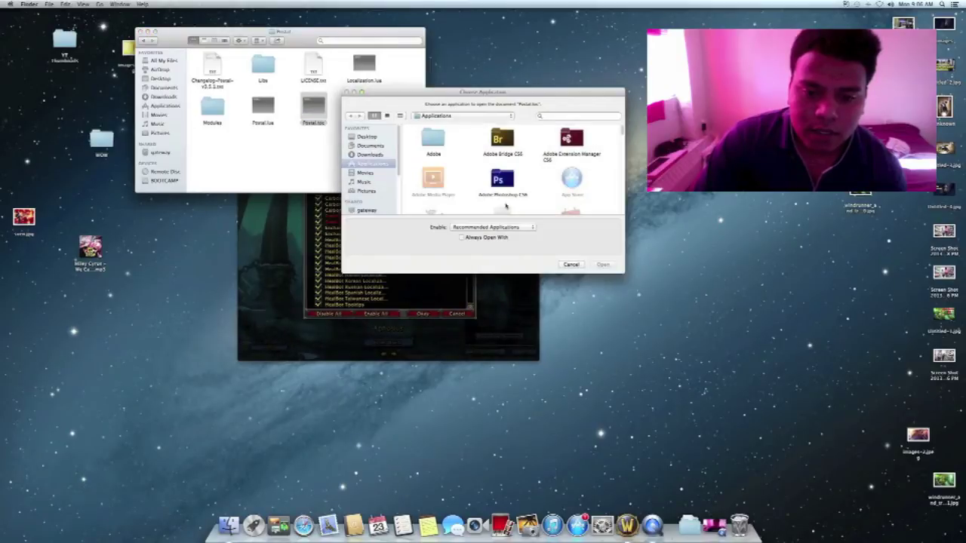
{"action": "left_click", "coordinate": [494, 228]}
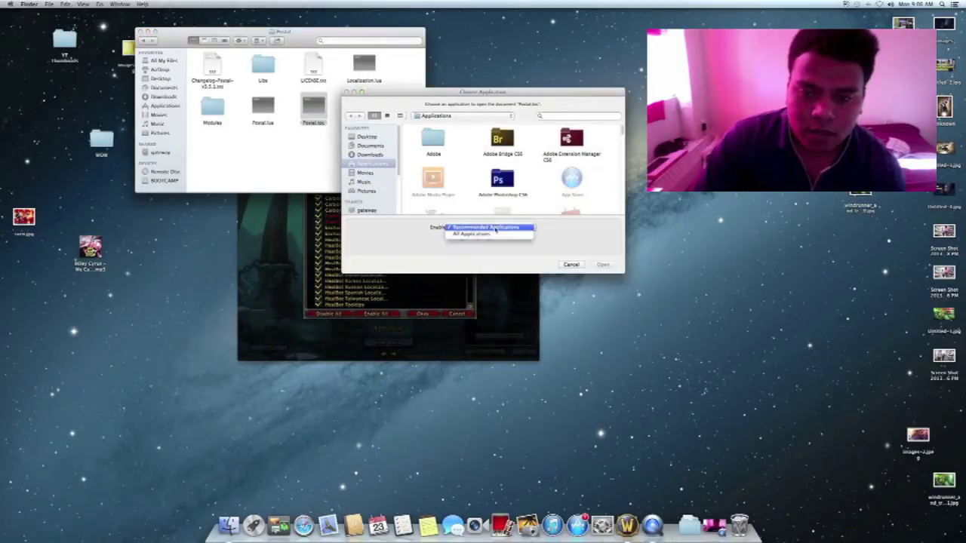
{"action": "left_click", "coordinate": [487, 235]}
{"action": "left_click_drag", "start_coordinate": [621, 131], "coordinate": [619, 205]}
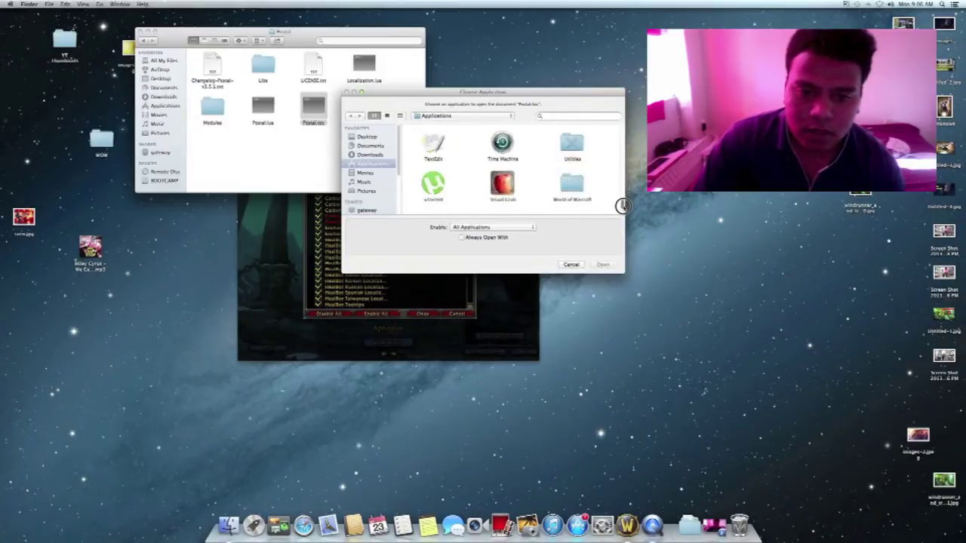
{"action": "left_click", "coordinate": [433, 144]}
{"action": "key", "text": "Return"}
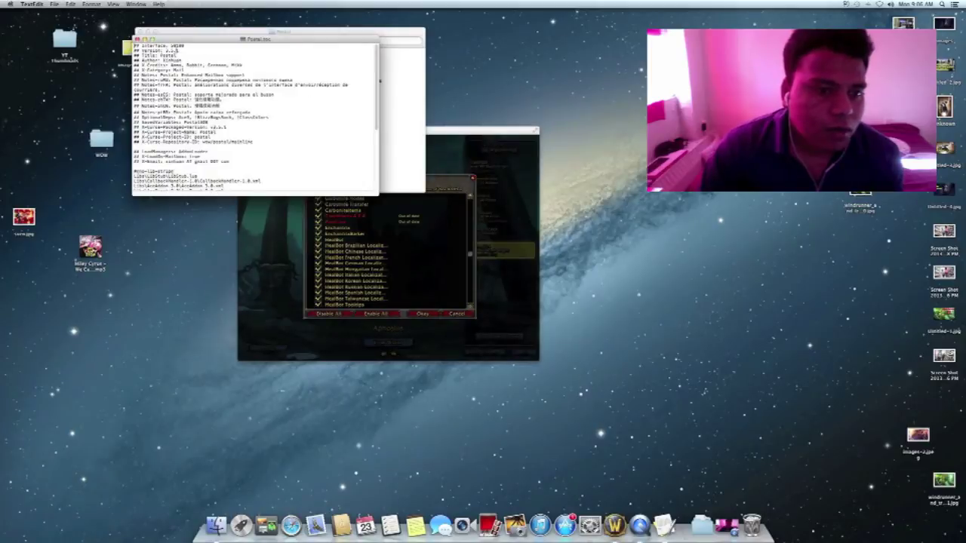
Move the Postal.toc window right, scroll the game's addon list, and return Finder to AddOns
{"action": "left_click_drag", "start_coordinate": [190, 40], "coordinate": [621, 28]}
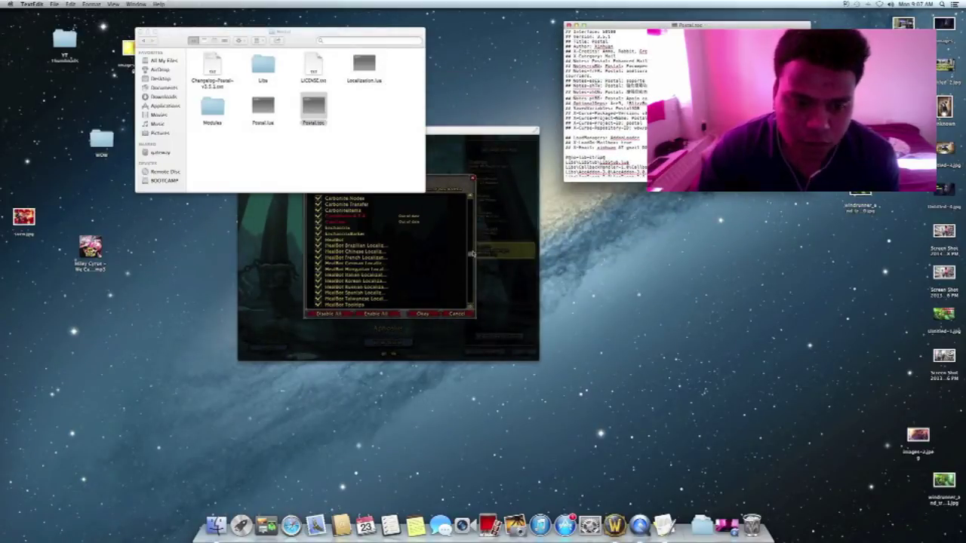
{"action": "left_click", "coordinate": [471, 254]}
{"action": "left_click_drag", "start_coordinate": [470, 258], "coordinate": [470, 280]}
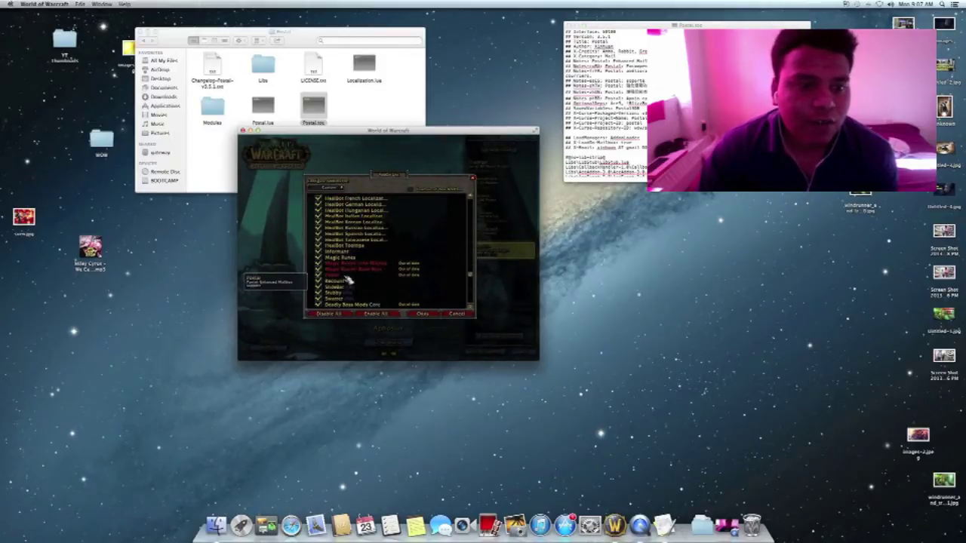
{"action": "left_click", "coordinate": [143, 42]}
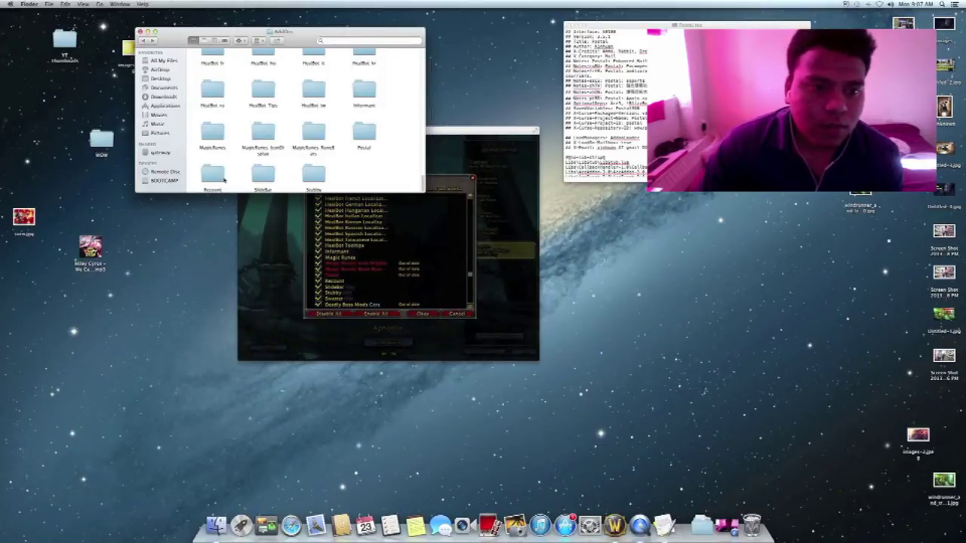
Open Recount.toc in TextEdit, with All Applications and Always Open With enabled
{"action": "double_click", "coordinate": [214, 176]}
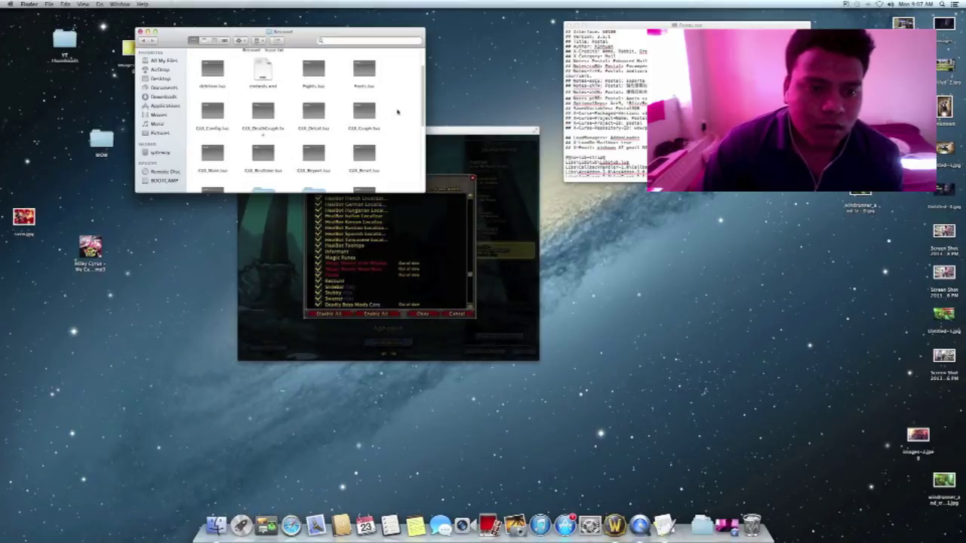
{"action": "left_click_drag", "start_coordinate": [421, 117], "coordinate": [421, 172]}
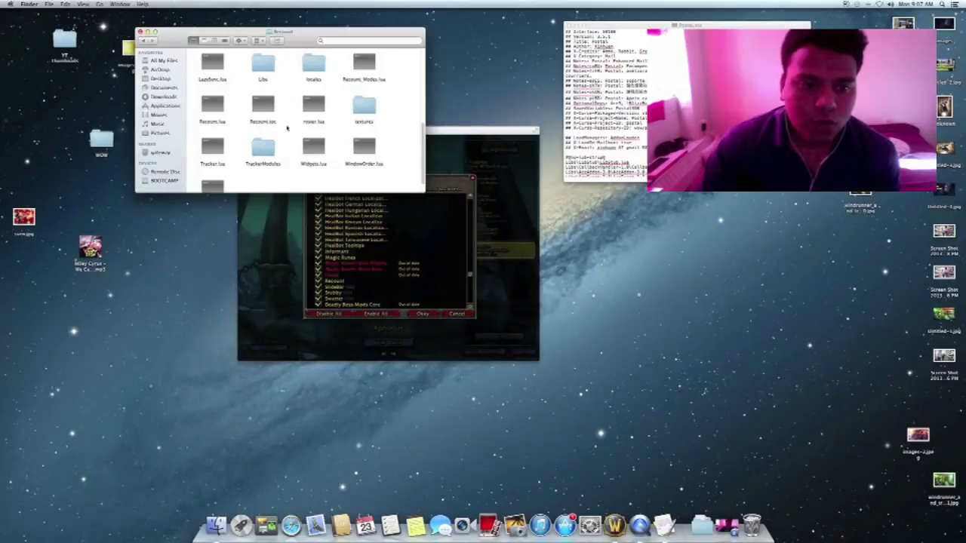
{"action": "right_click", "coordinate": [265, 104]}
{"action": "mouse_move", "coordinate": [329, 116]}
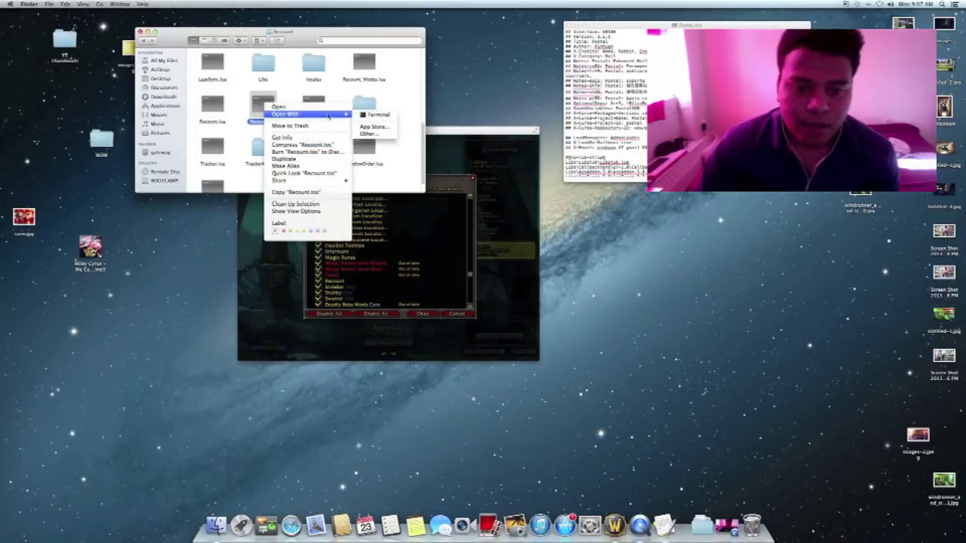
{"action": "left_click", "coordinate": [372, 134]}
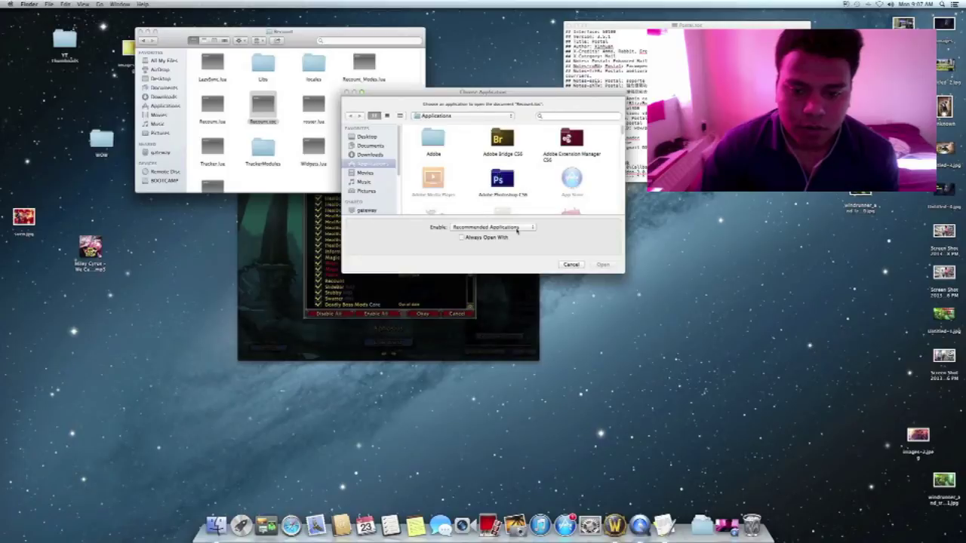
{"action": "left_click", "coordinate": [489, 229]}
{"action": "left_click", "coordinate": [483, 234]}
{"action": "left_click", "coordinate": [462, 237]}
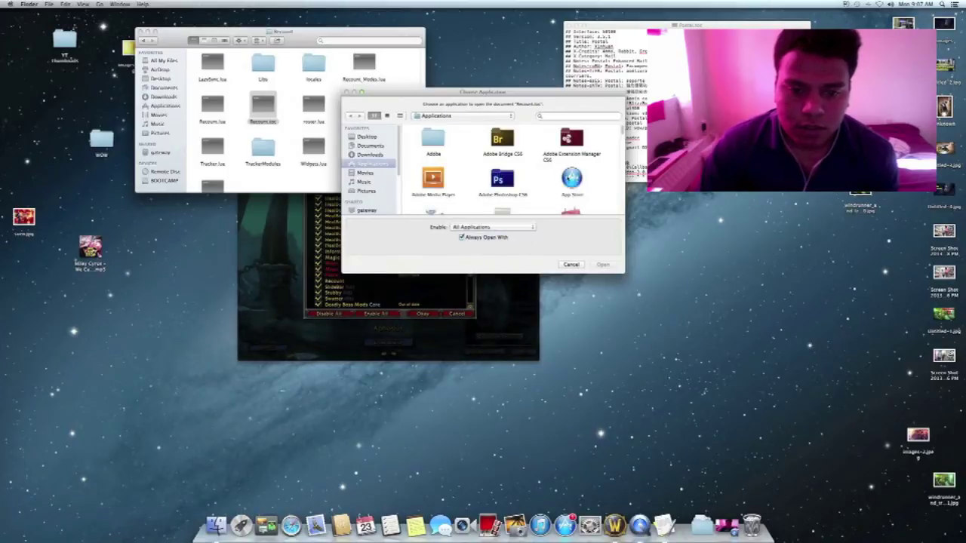
{"action": "left_click_drag", "start_coordinate": [623, 129], "coordinate": [624, 202]}
{"action": "left_click", "coordinate": [433, 161]}
{"action": "double_click", "coordinate": [433, 161]}
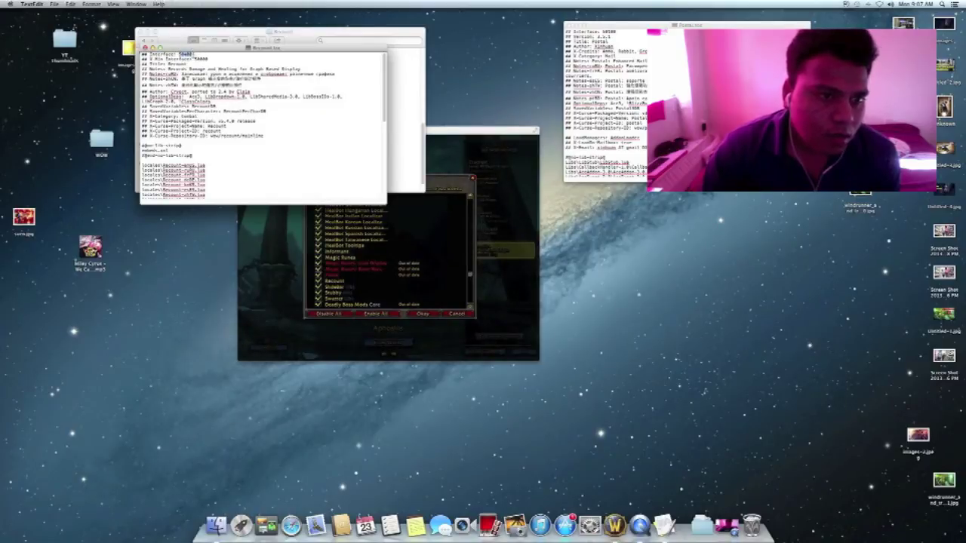
Copy Recount's 50400 interface version and close Recount.toc
{"action": "right_click", "coordinate": [190, 54]}
{"action": "left_click", "coordinate": [203, 83]}
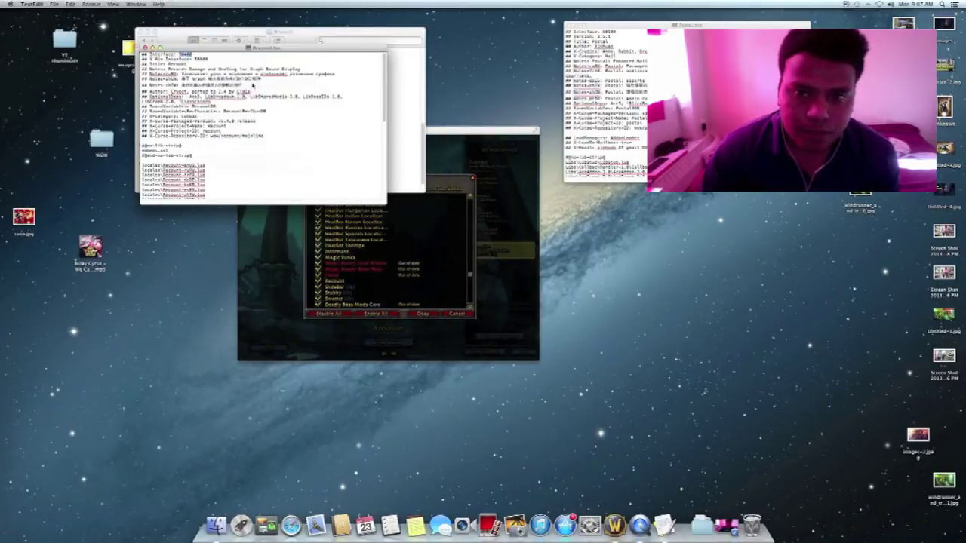
{"action": "left_click", "coordinate": [145, 48]}
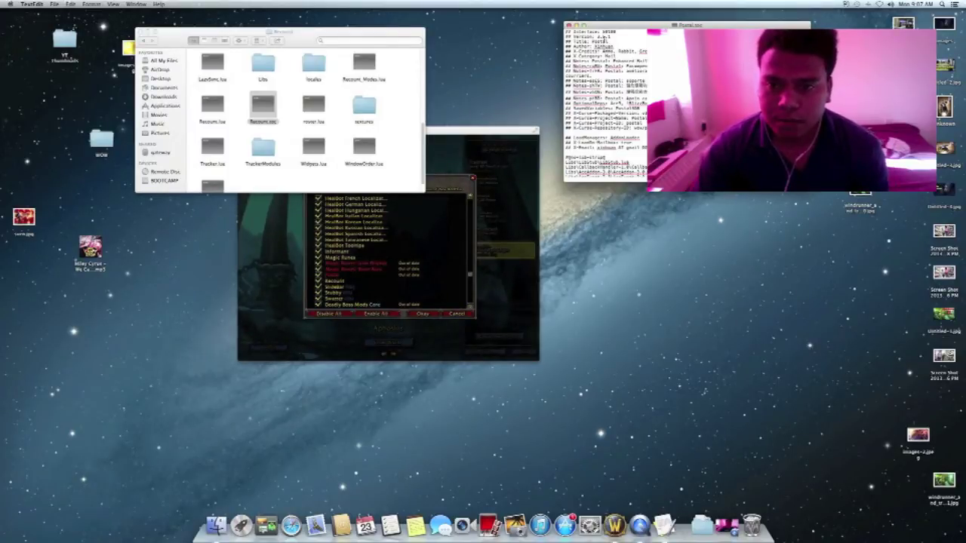
Replace Postal's 50300 interface version with 50400, then close Postal.toc and the Finder window
{"action": "double_click", "coordinate": [616, 32]}
{"action": "key", "text": "BackSpace"}
{"action": "right_click", "coordinate": [614, 34]}
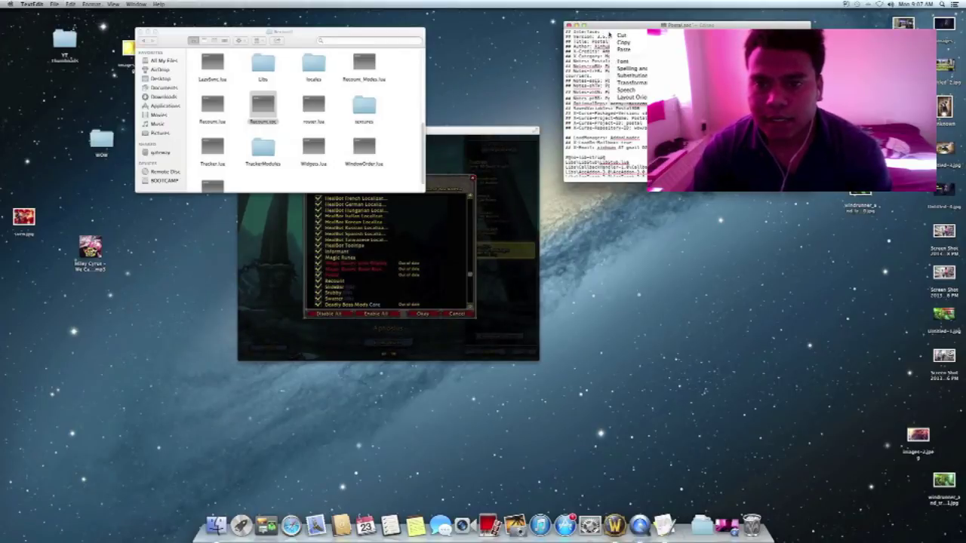
{"action": "left_click", "coordinate": [623, 49]}
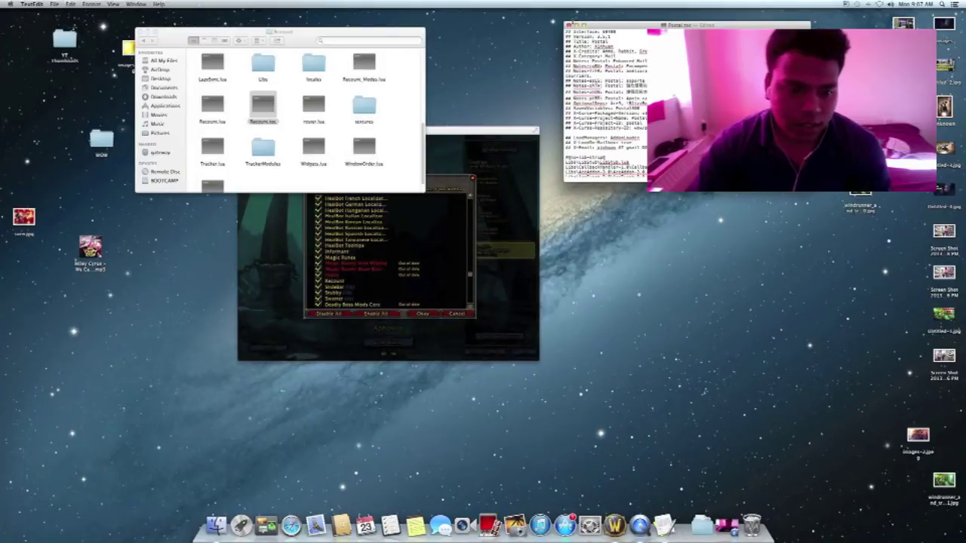
{"action": "left_click", "coordinate": [570, 24]}
{"action": "left_click", "coordinate": [139, 33]}
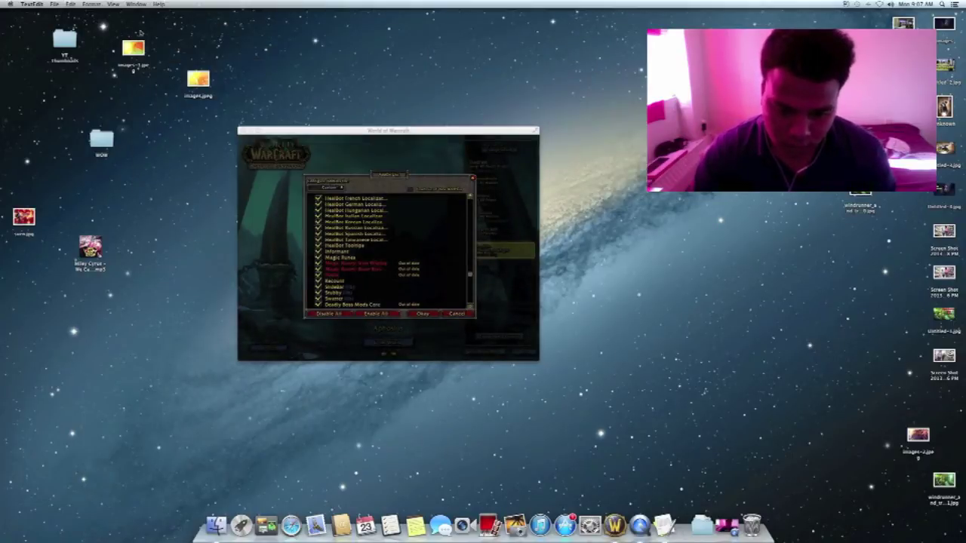
Close the addon list, return to the login screen, and log back in after dismissing a login error
{"action": "left_click", "coordinate": [465, 312]}
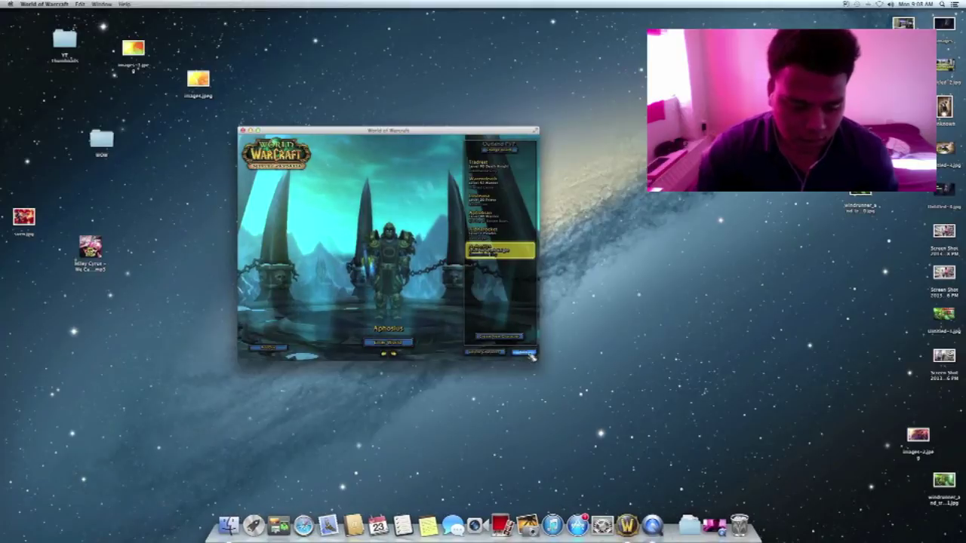
{"action": "left_click", "coordinate": [523, 352]}
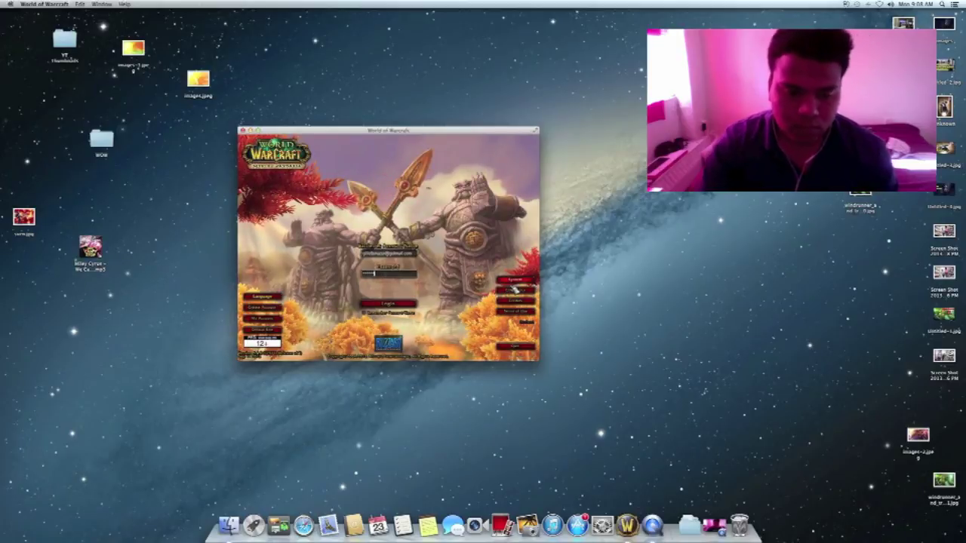
{"action": "key", "text": "Return"}
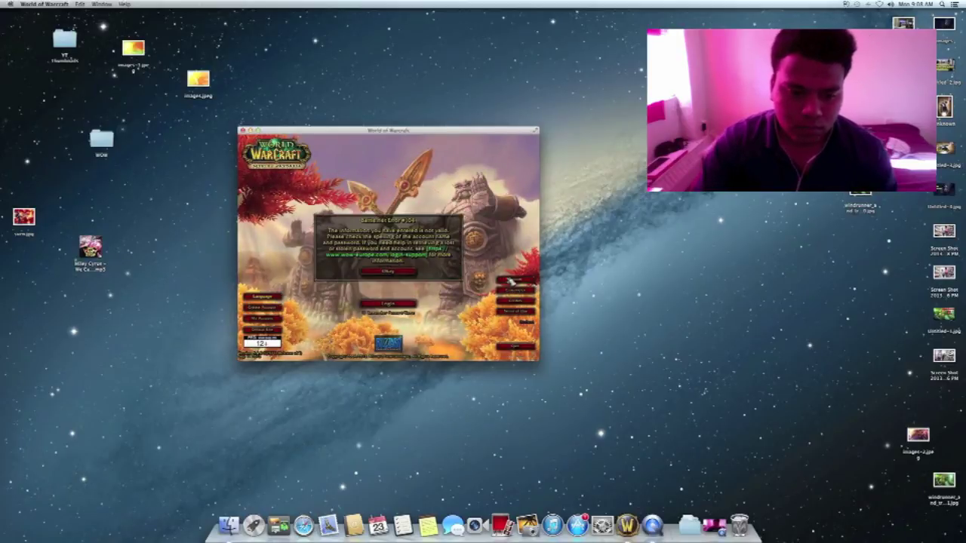
{"action": "left_click", "coordinate": [414, 272]}
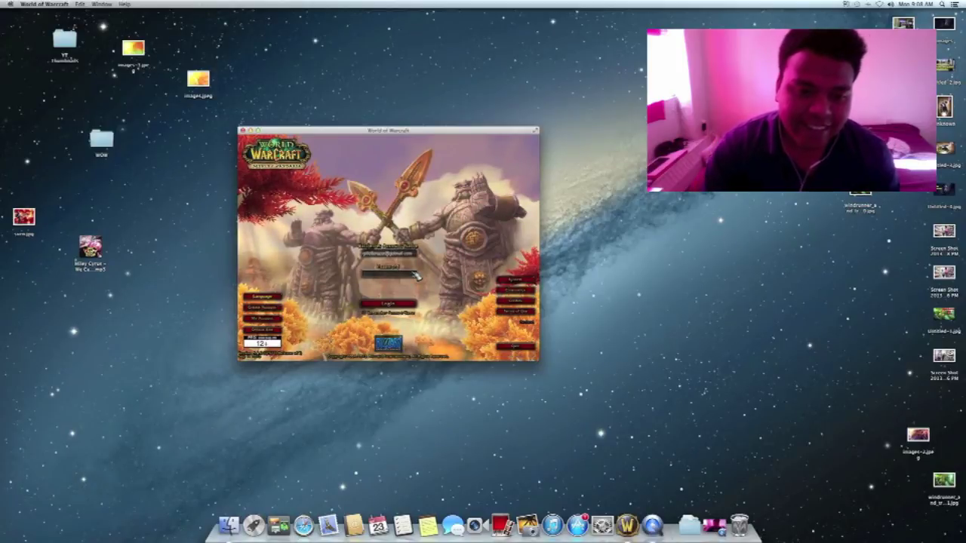
{"action": "left_click", "coordinate": [398, 257]}
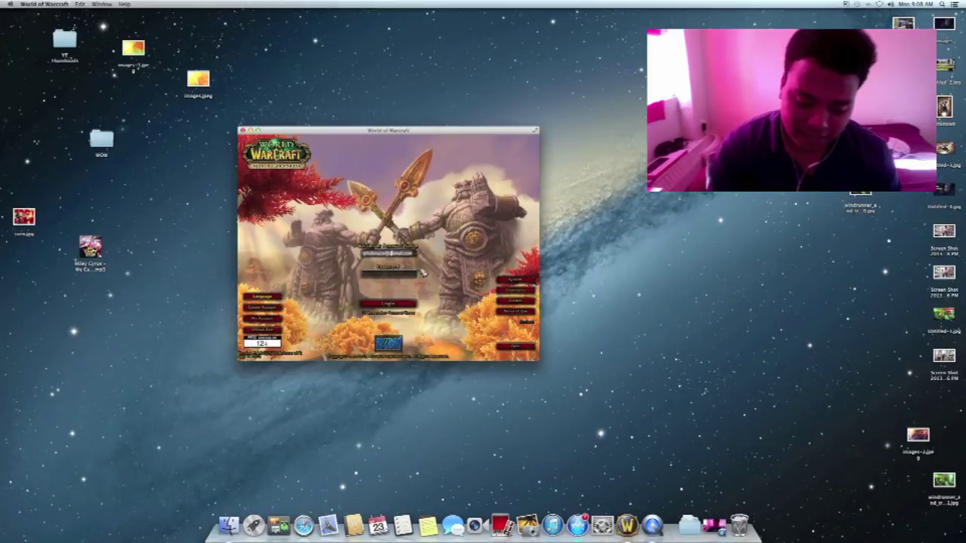
{"action": "left_click", "coordinate": [398, 258]}
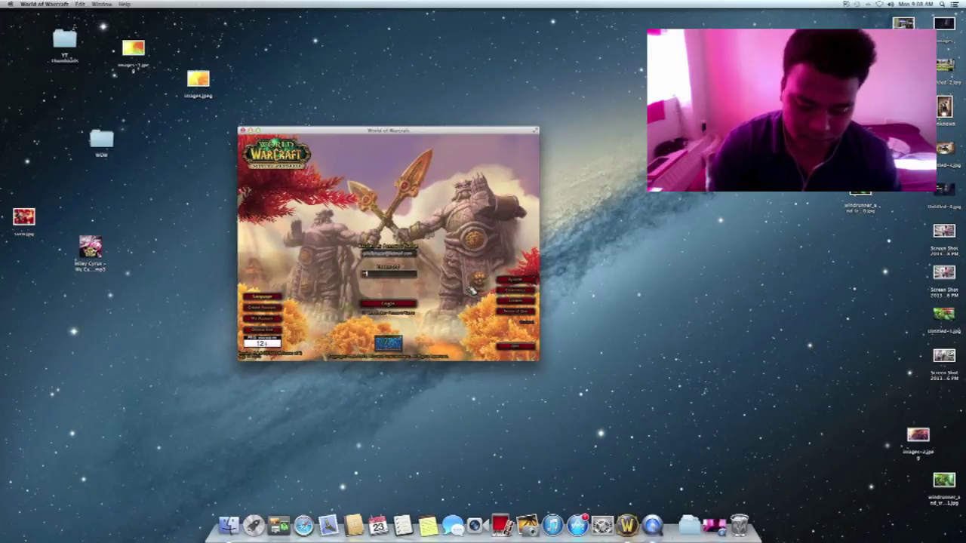
{"action": "key", "text": "Return"}
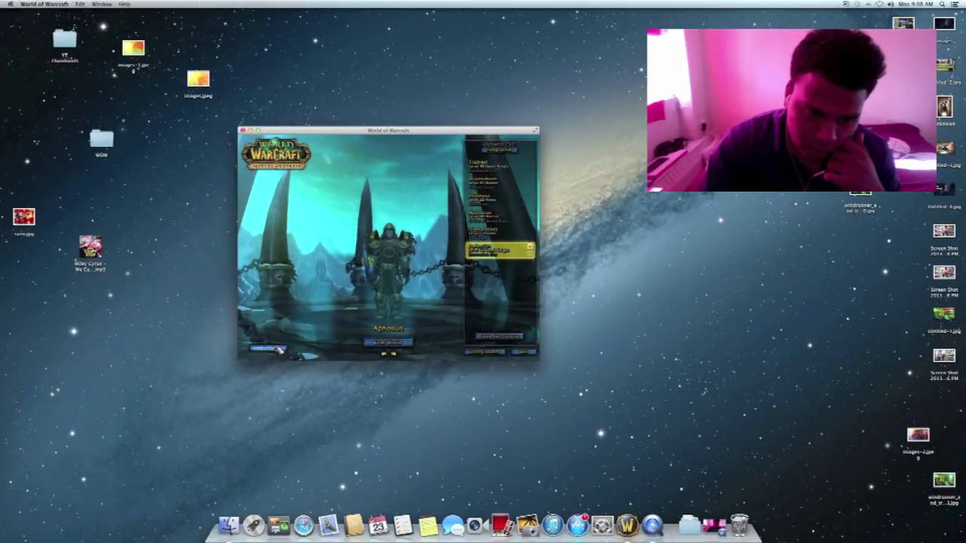
Reopen the AddOns list from character select and scroll down to Postal and Recount
{"action": "left_click", "coordinate": [273, 349]}
{"action": "mouse_move", "coordinate": [470, 276]}
{"action": "left_mouse_down"}
{"action": "mouse_move", "coordinate": [470, 301]}
{"action": "mouse_move", "coordinate": [470, 290]}
{"action": "left_mouse_up"}
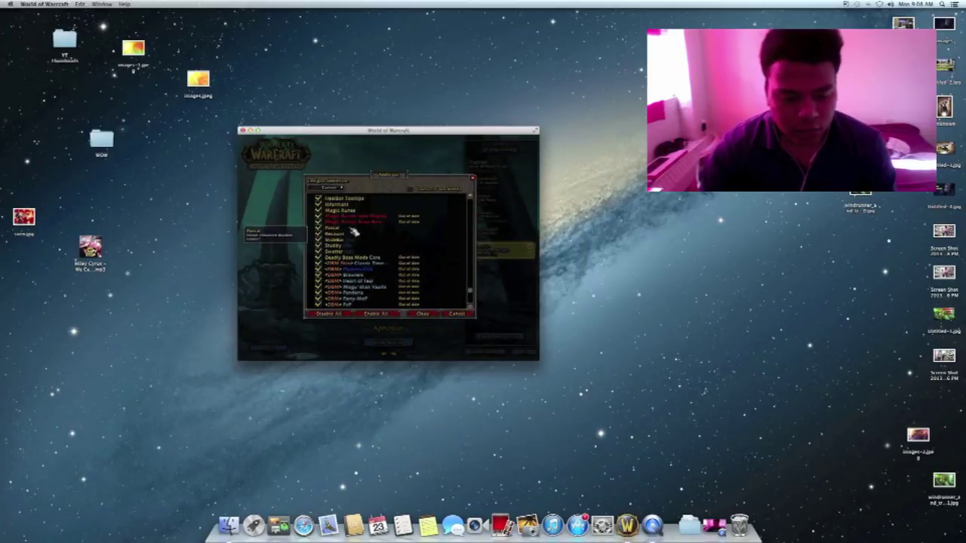